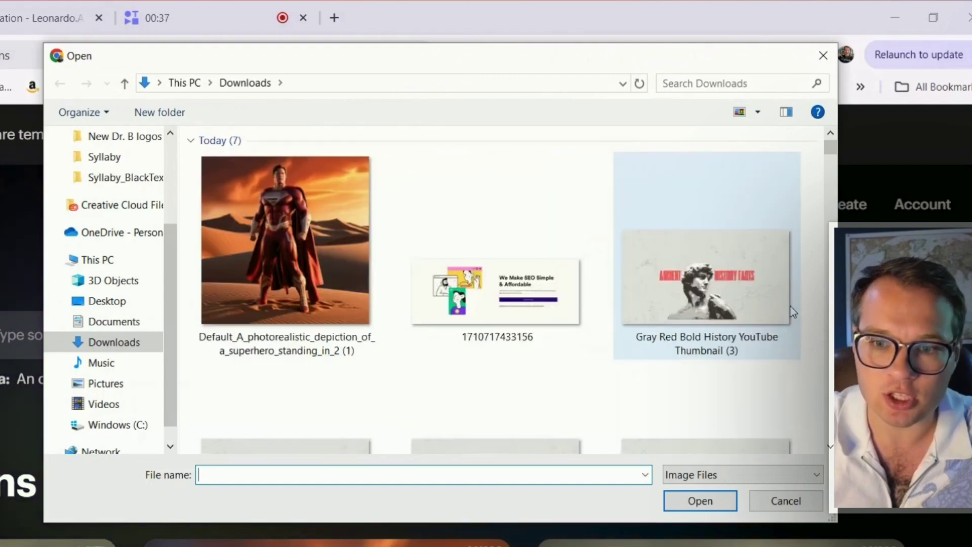
Upload the Default_A_photorealistic superhero image from Downloads as the start frame, glancing at the Leonardo.Ai tab.
left_click(285, 224)
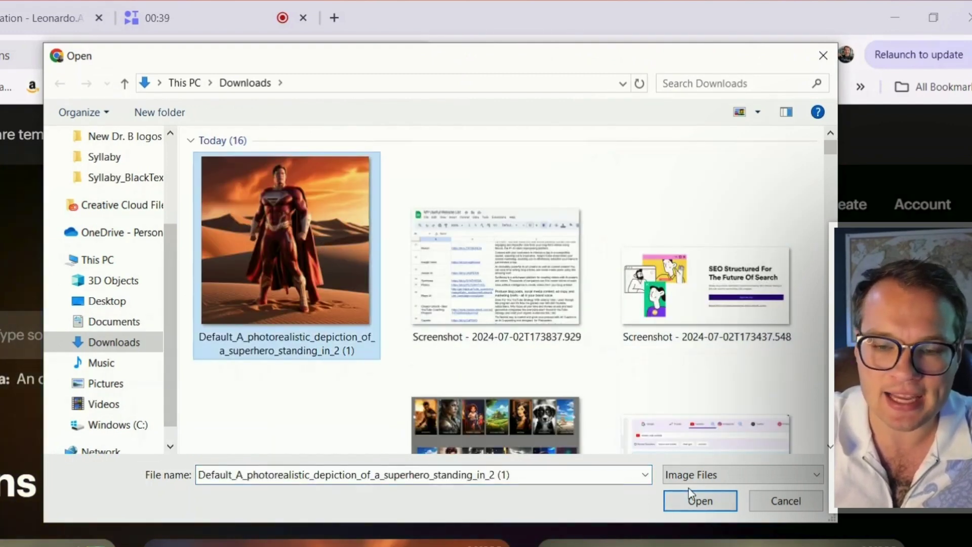
left_click(701, 502)
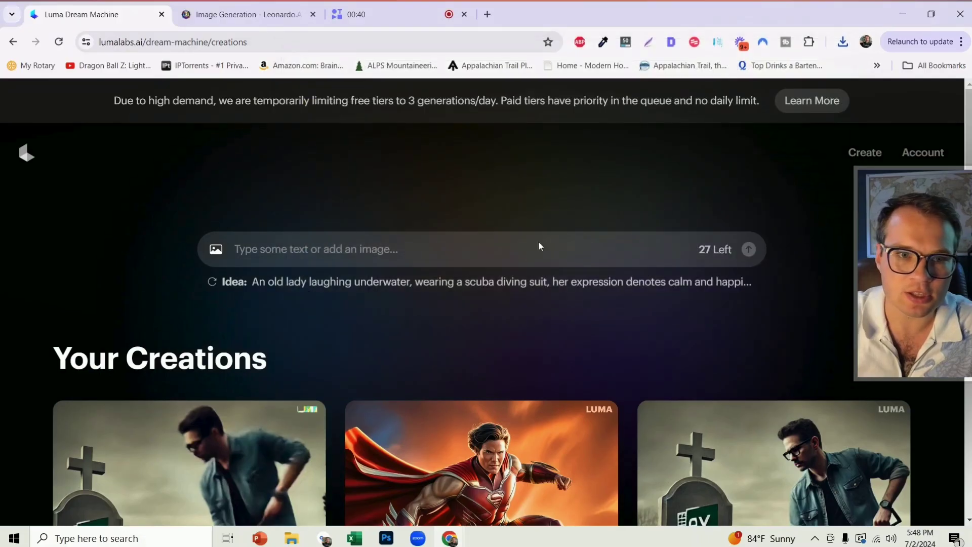
left_click(276, 7)
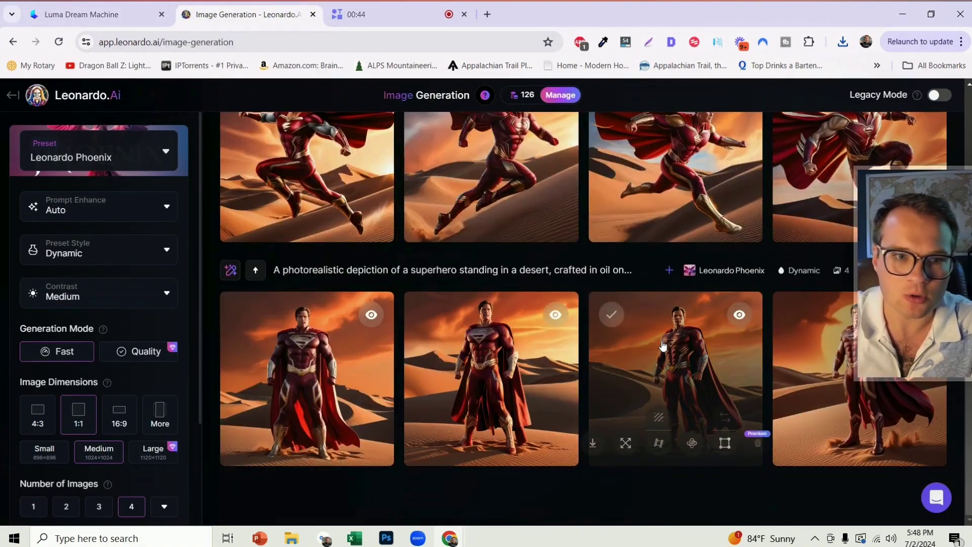
left_click(81, 14)
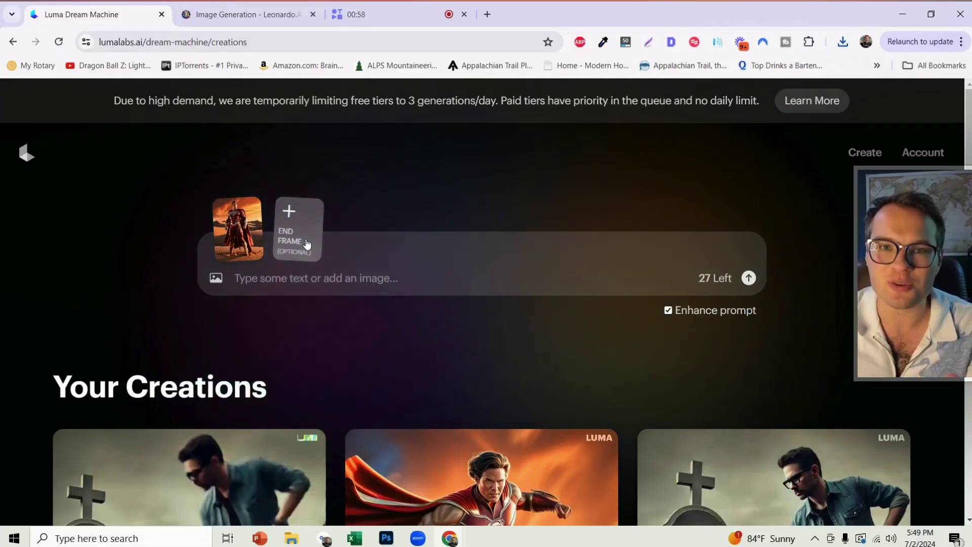
left_click(292, 7)
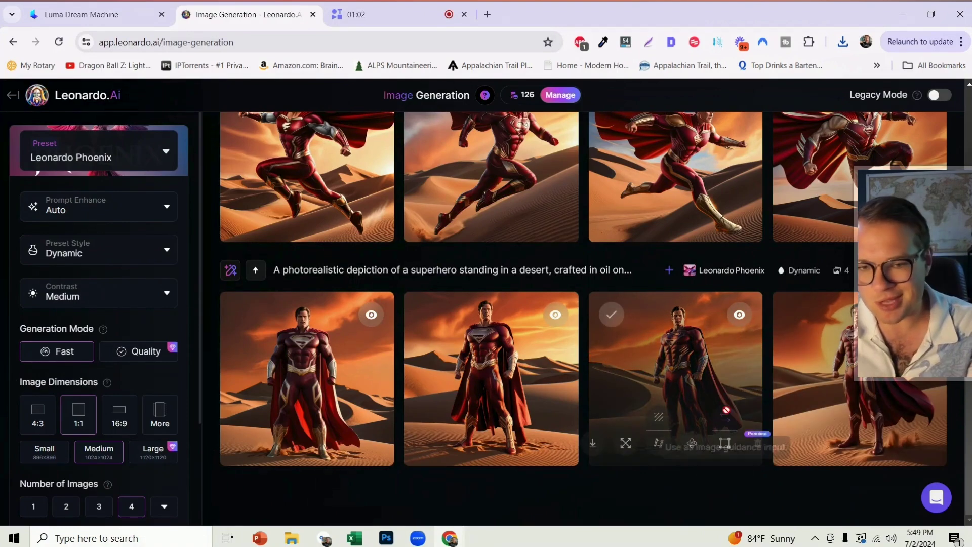
scroll(705, 403, "up", 5)
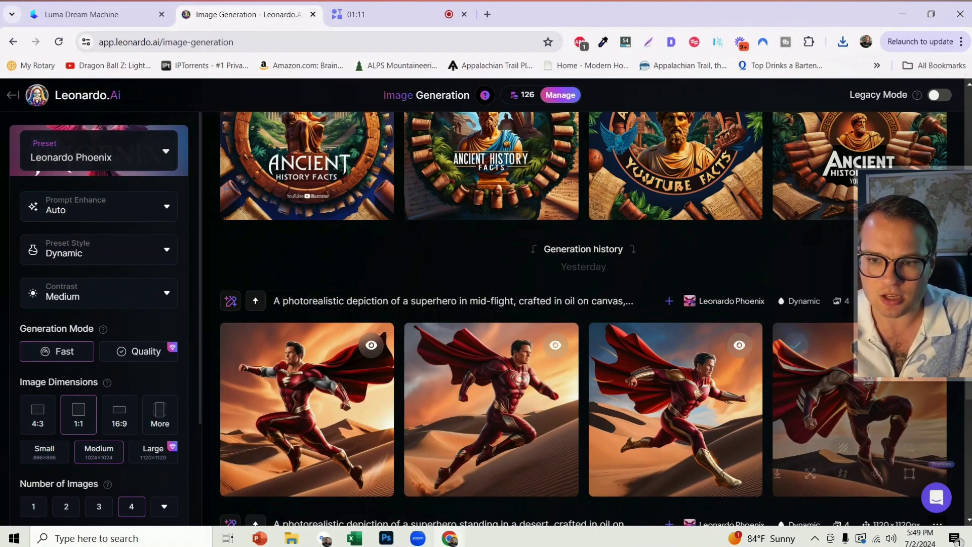
scroll(606, 201, "down", 2)
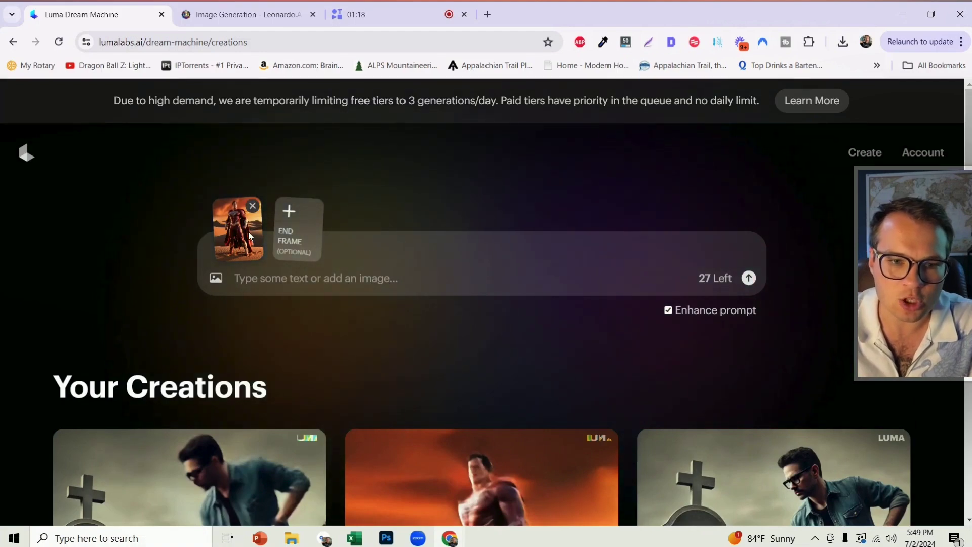
scroll(397, 260, "down", 5)
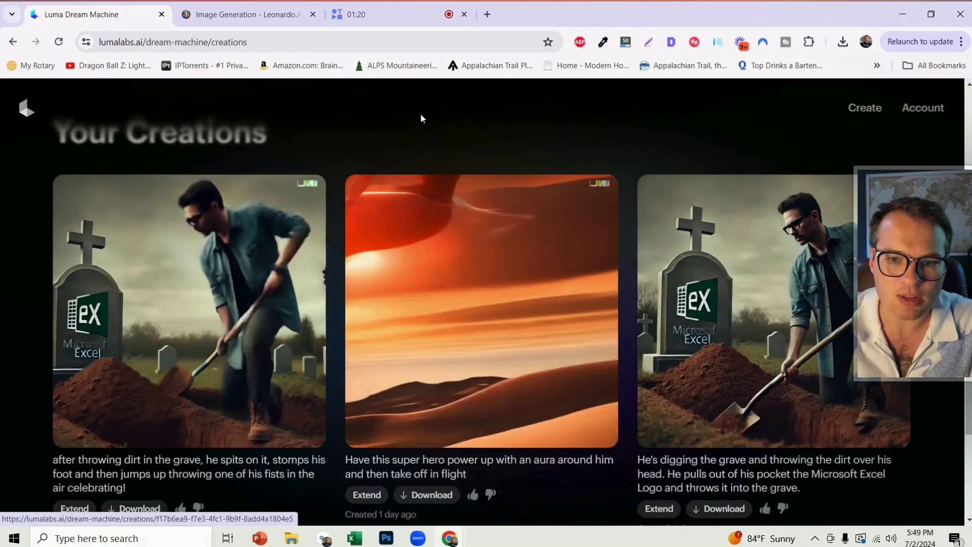
scroll(659, 228, "down", 3)
scroll(504, 306, "up", 5)
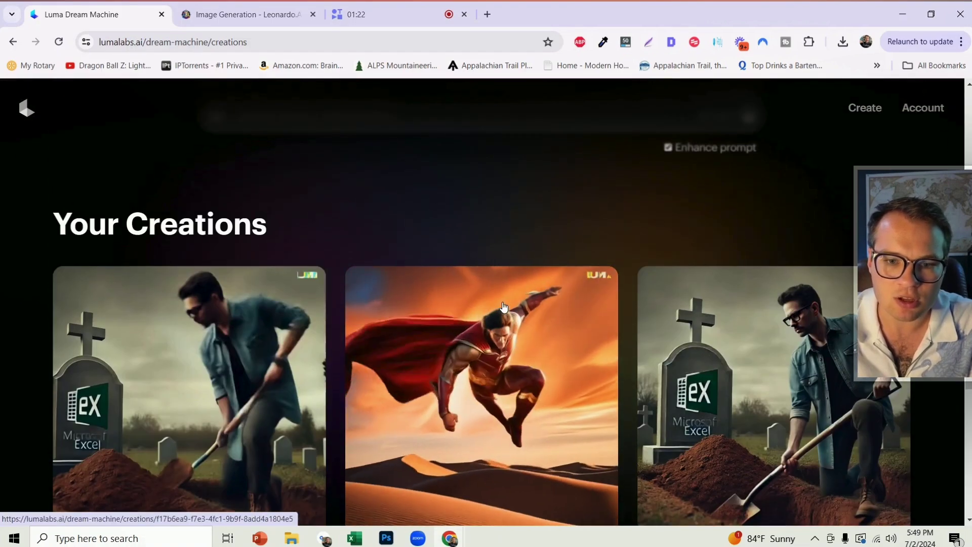
left_click(508, 345)
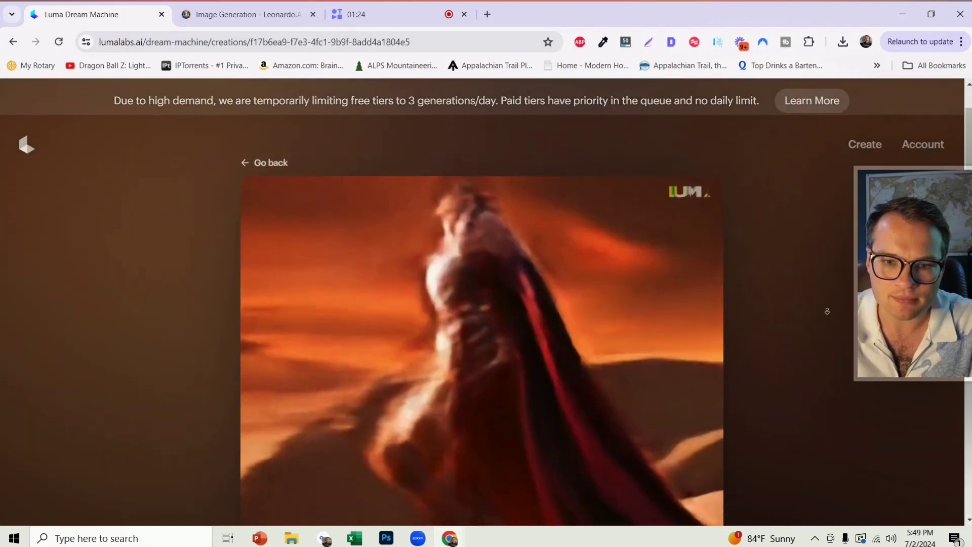
scroll(830, 307, "down", 2)
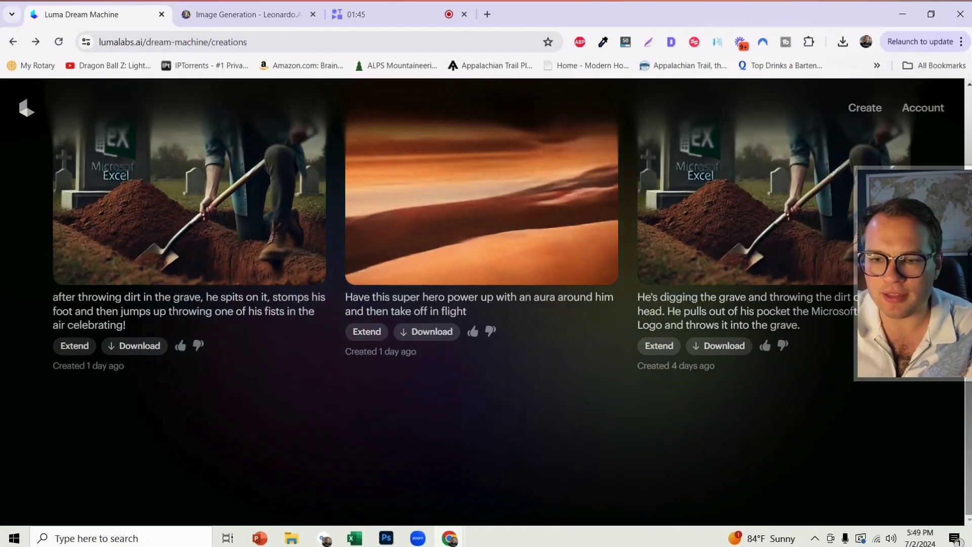
Scroll Your Creations and open Extend for the third card, the grave-digging Excel video.
scroll(766, 420, "up", 2)
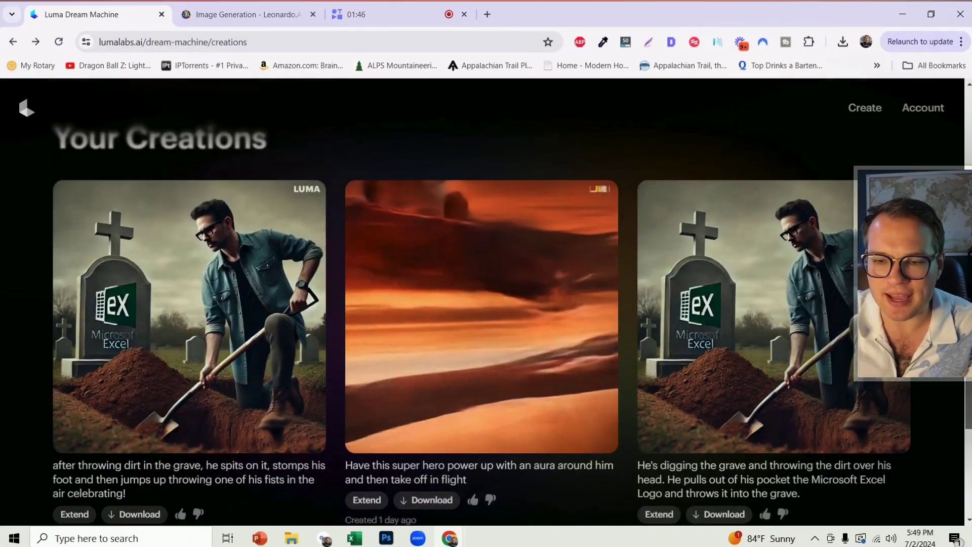
scroll(766, 420, "down", 1)
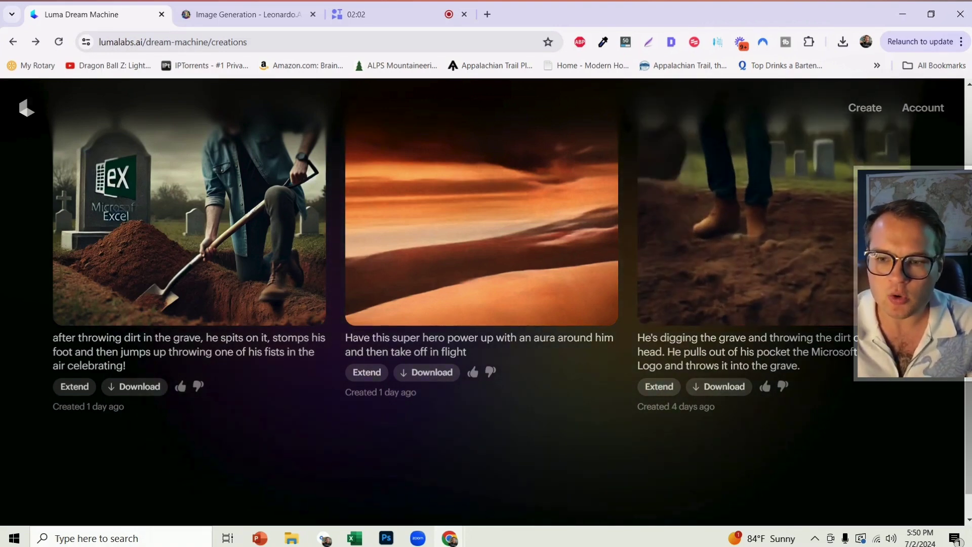
scroll(843, 324, "up", 3)
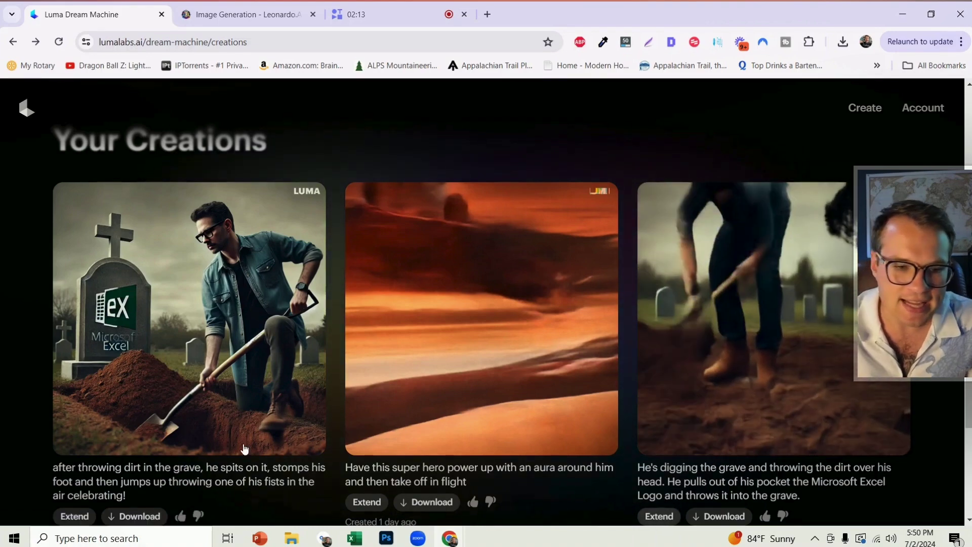
scroll(1, 354, "down", 2)
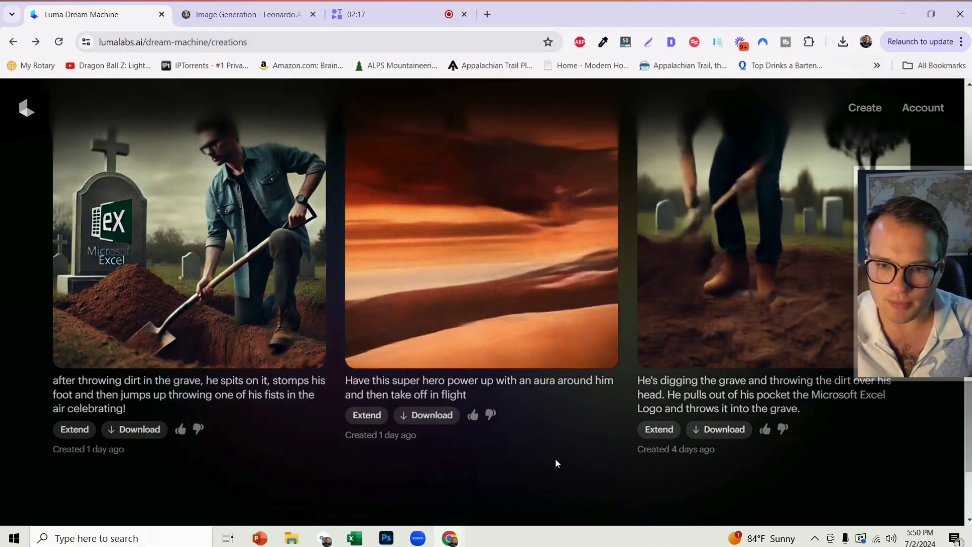
left_click(659, 429)
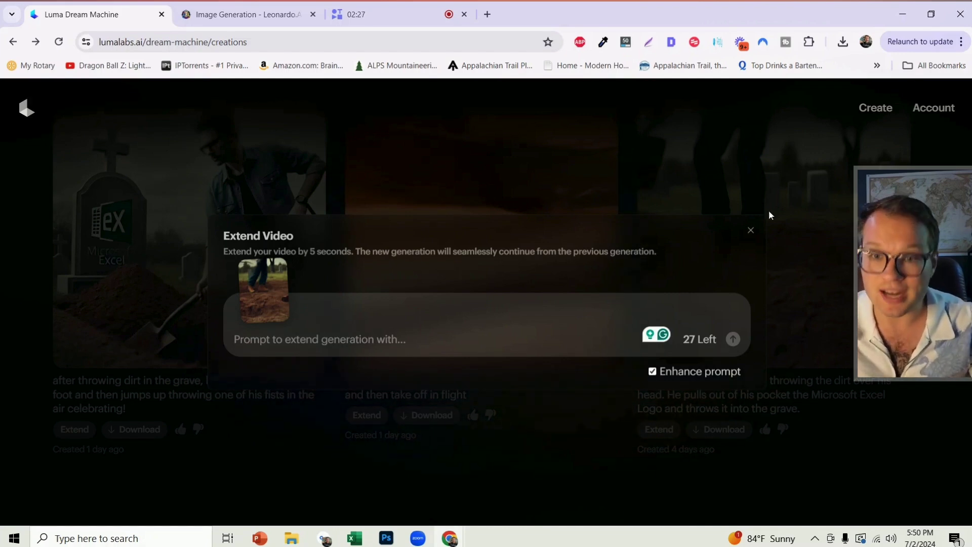
Dismiss the extend prompt, open the grave-digging video's page and zoom out to fit it.
left_click(751, 232)
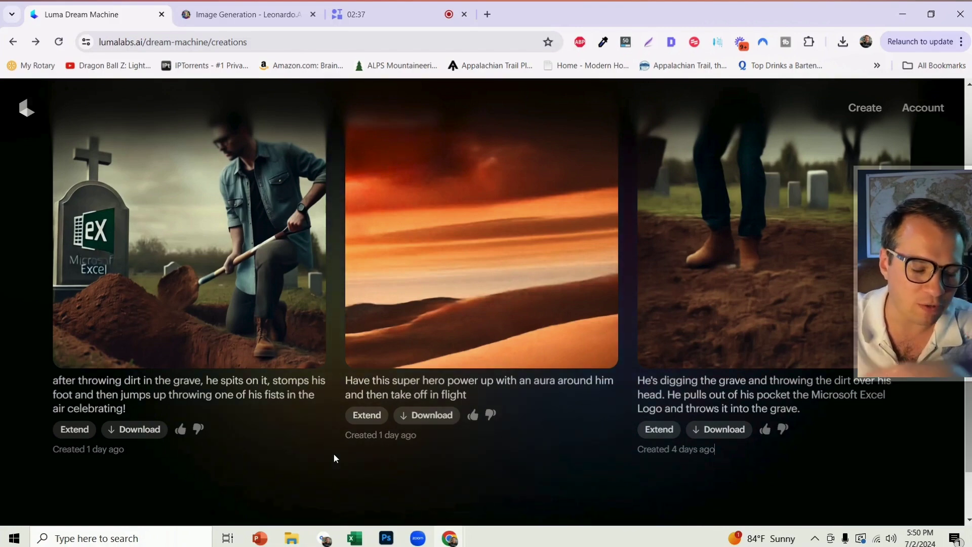
left_click(256, 278)
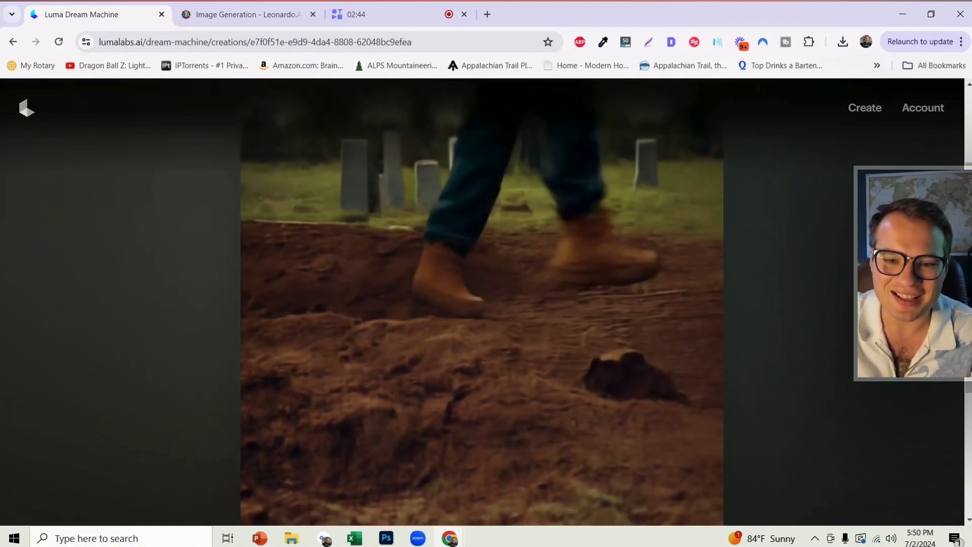
key("ctrl+minus")
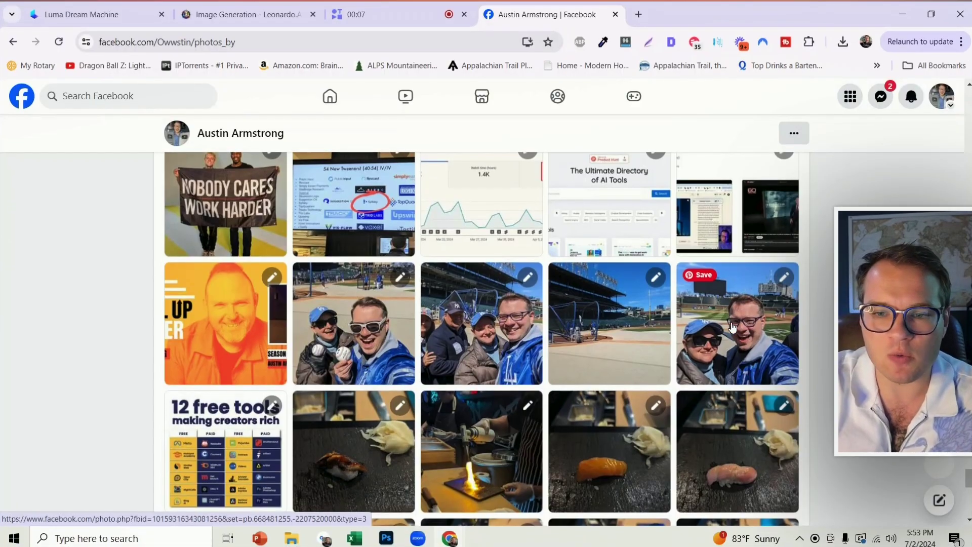
Save the stadium selfie from Facebook to the computer.
left_click(734, 326)
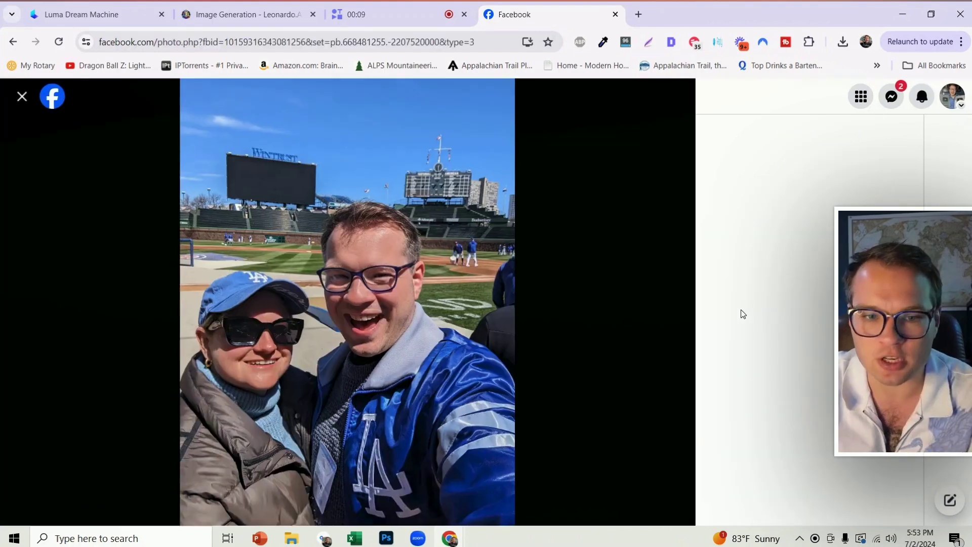
right_click(391, 293)
left_click(455, 322)
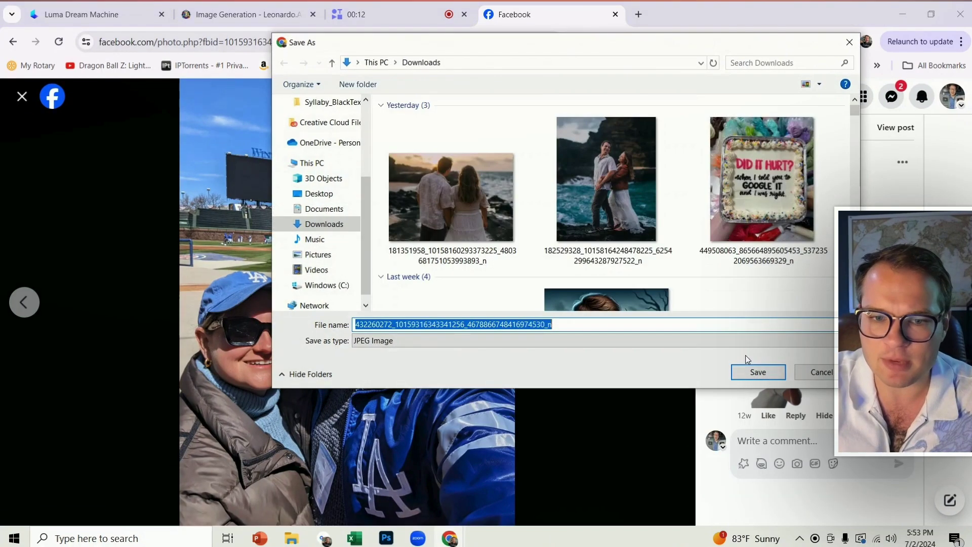
left_click(756, 372)
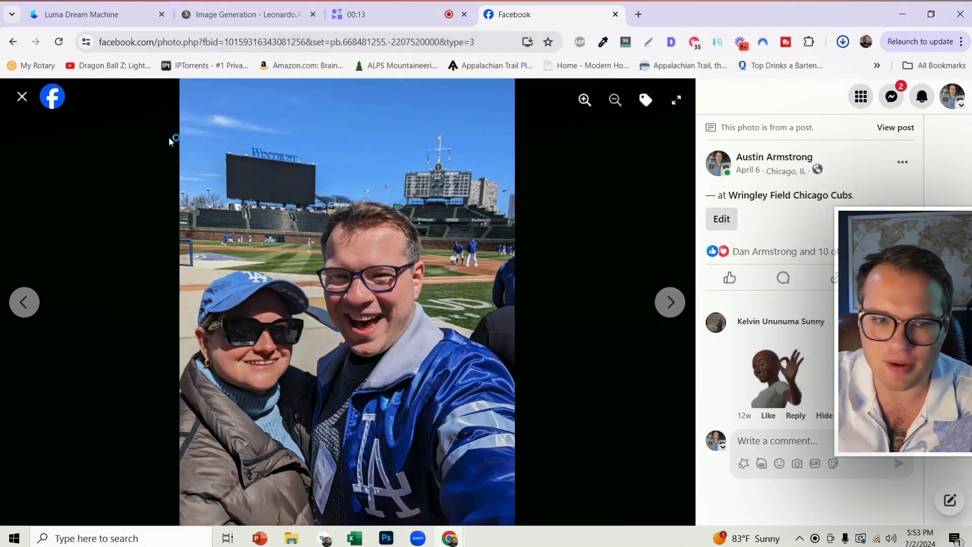
left_click(20, 96)
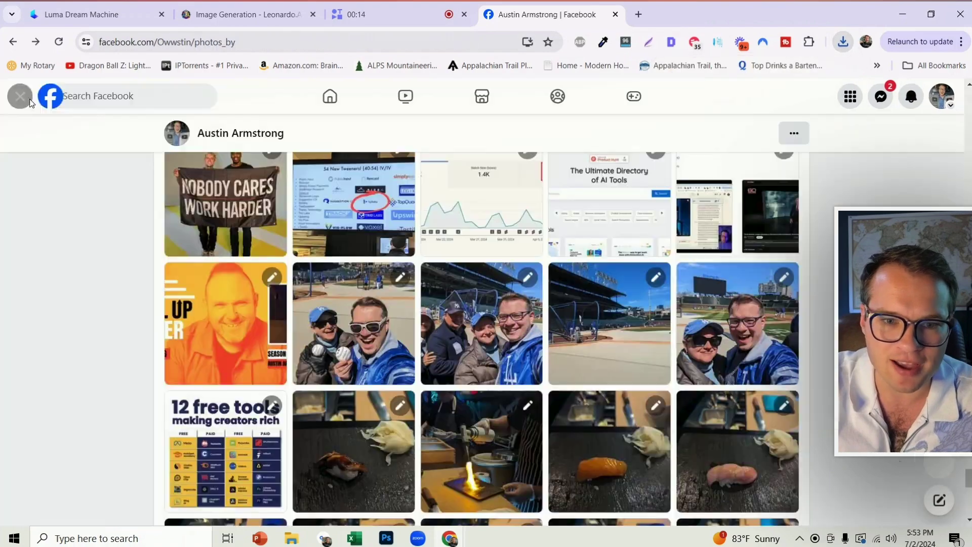
Save the selfie holding two baseballs, then head back toward the other tabs.
left_click(346, 332)
right_click(346, 259)
left_click(430, 290)
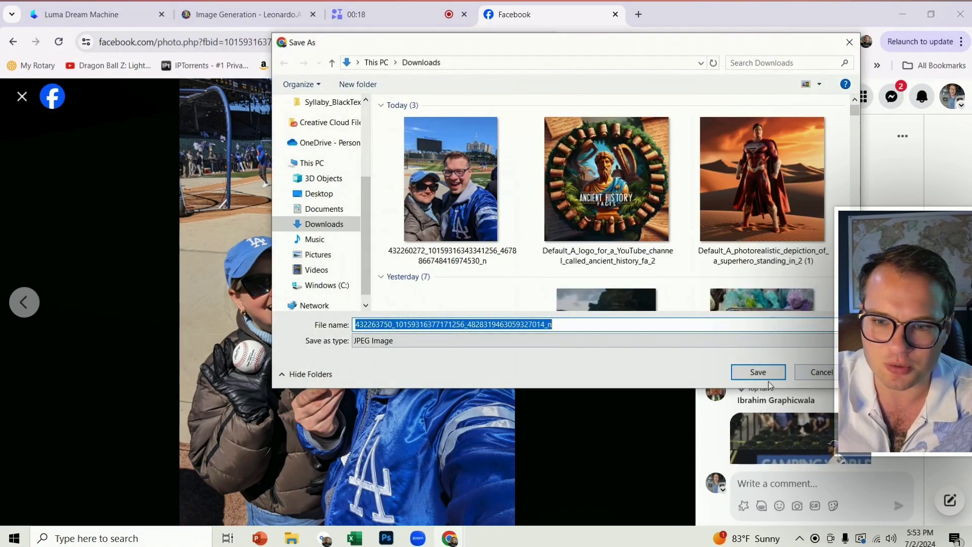
left_click(754, 372)
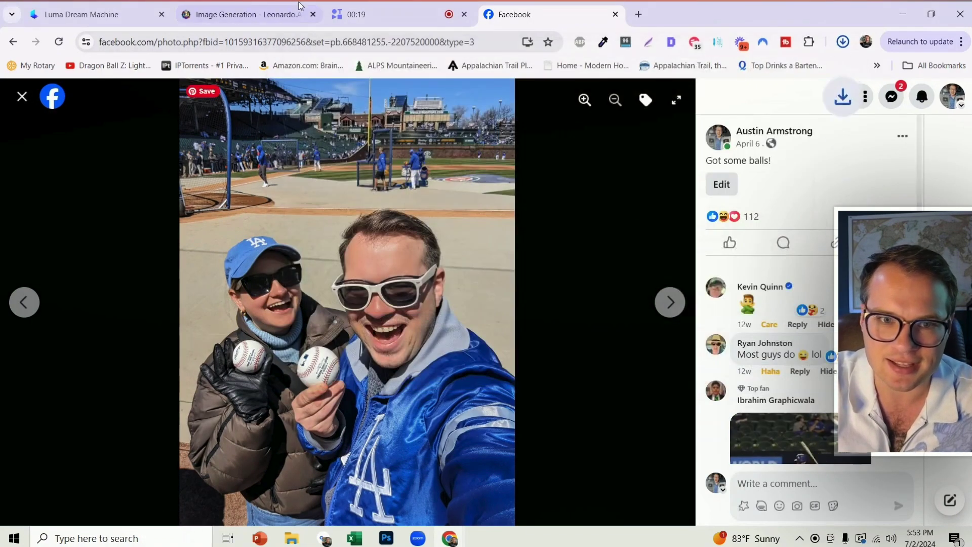
left_click(236, 7)
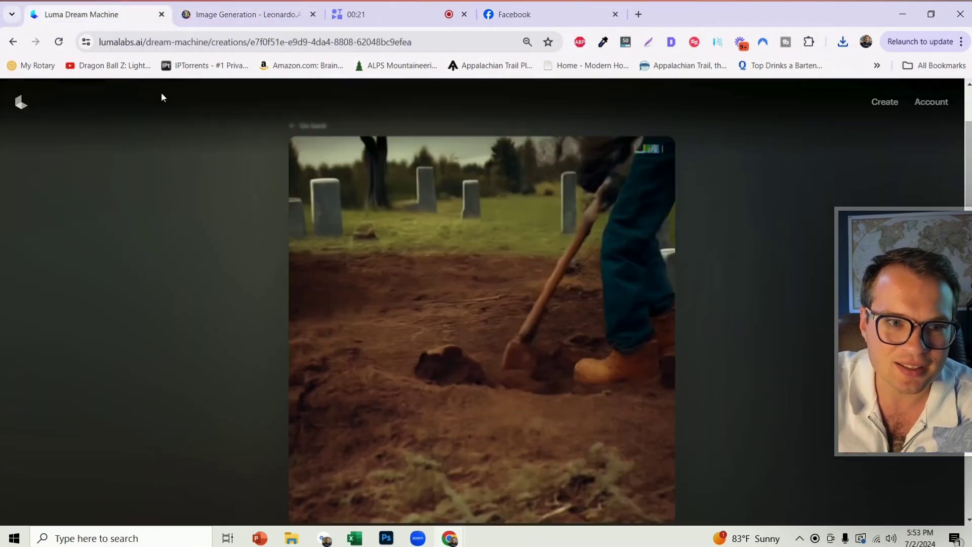
Back on Luma's creations page, set the stadium selfie from Downloads as the start frame.
left_click(142, 14)
left_click(308, 125)
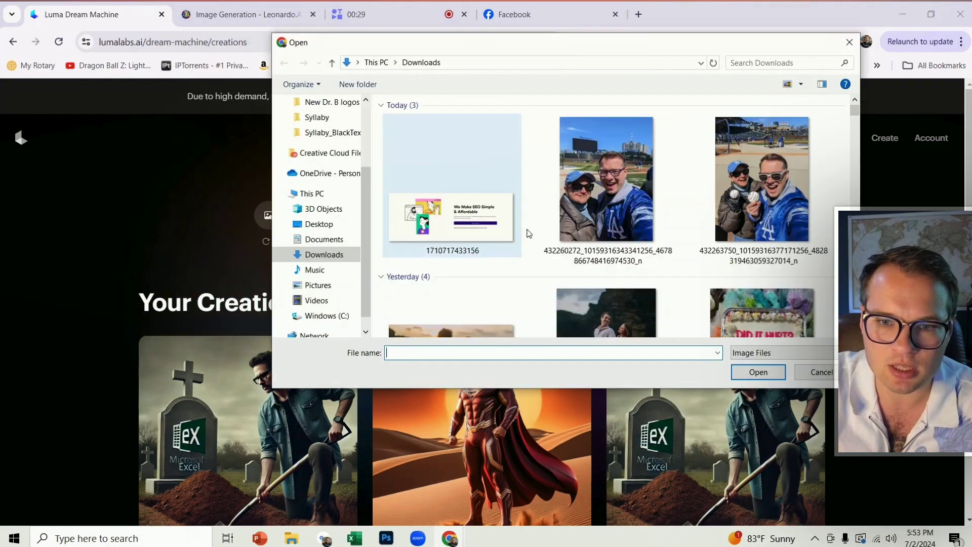
left_click(600, 177)
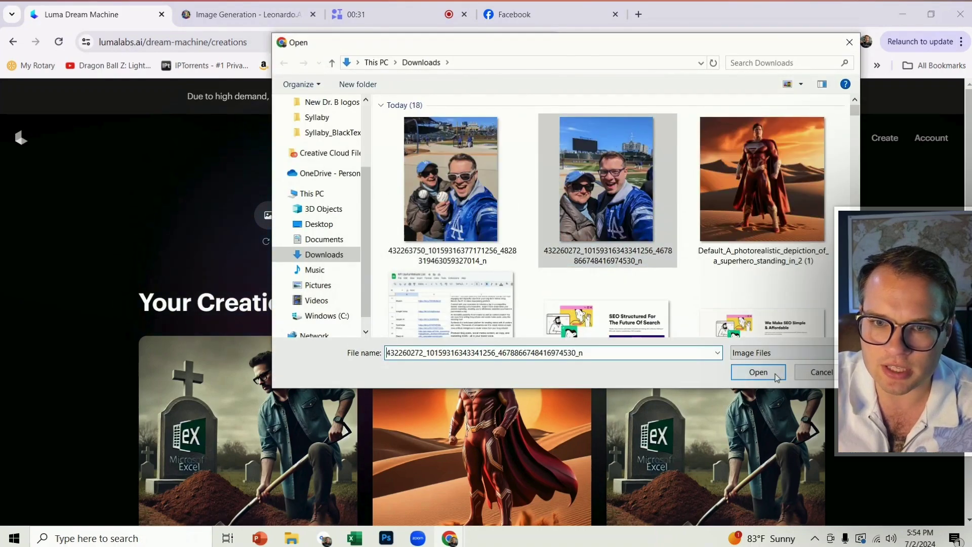
left_click(751, 379)
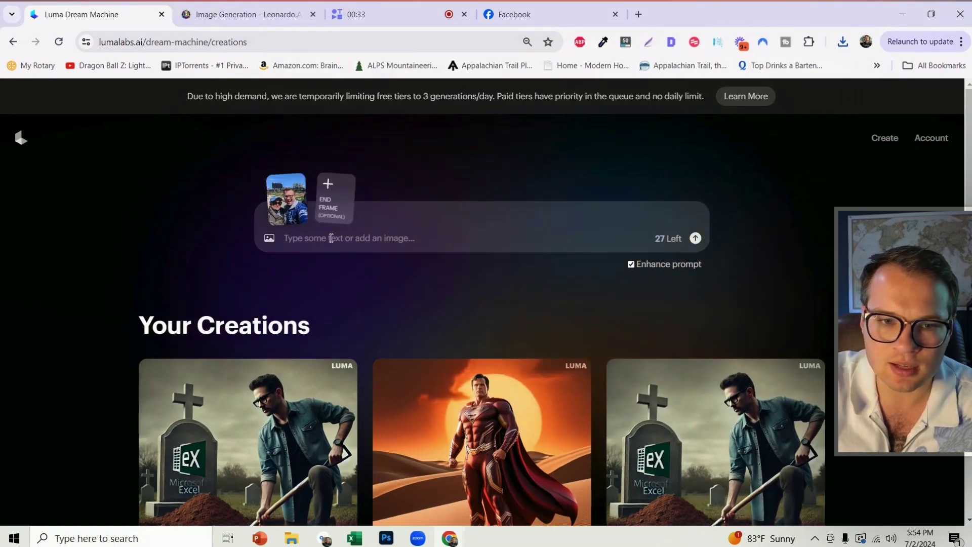
Set the selfie holding two baseballs as the end frame.
left_click(554, 219)
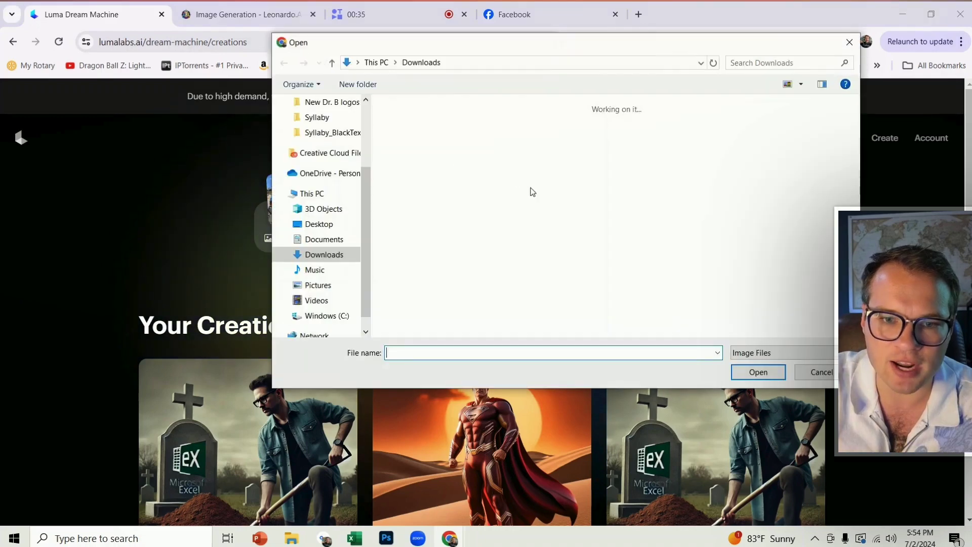
left_click(749, 175)
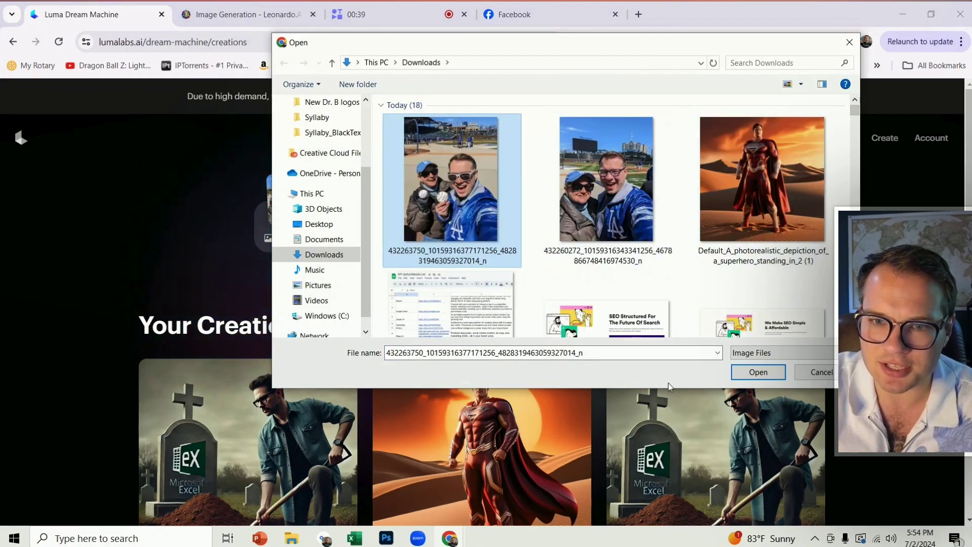
left_click(758, 372)
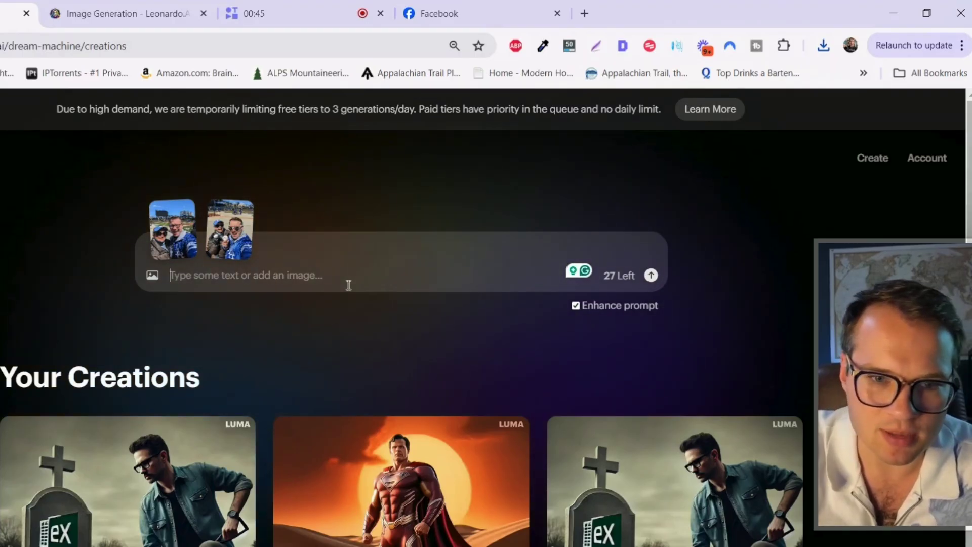
Enter the prompt "We caught the baseballs flying at us from the outfield".
type("We")
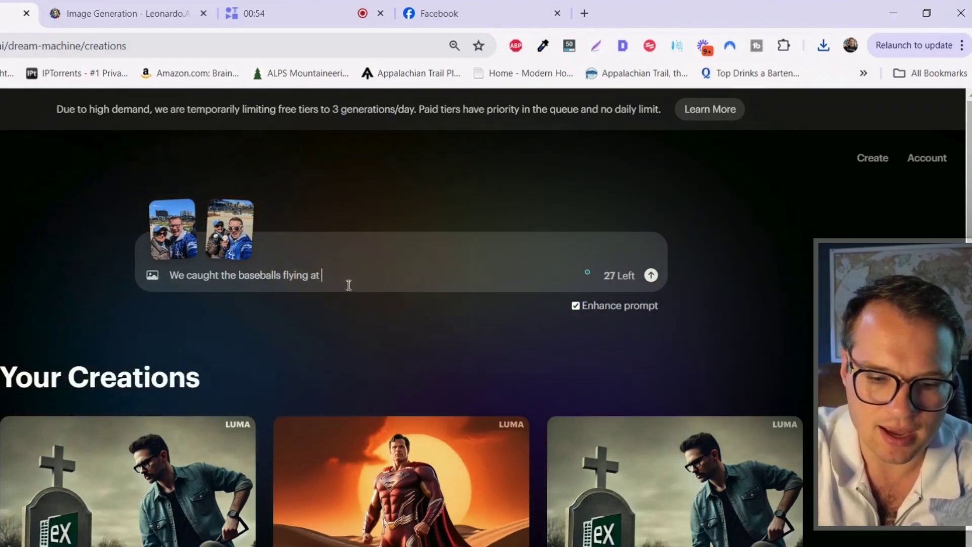
type("from ")
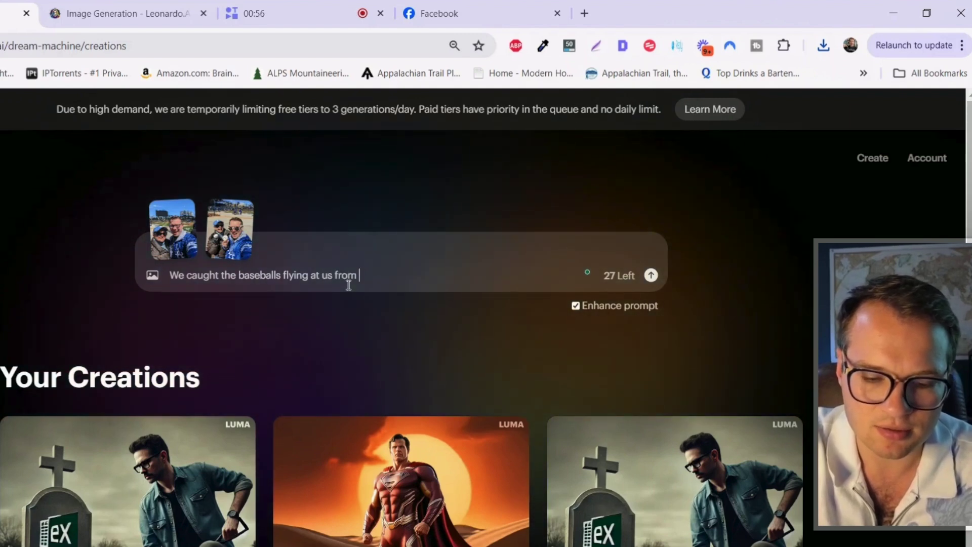
type("the outfiel")
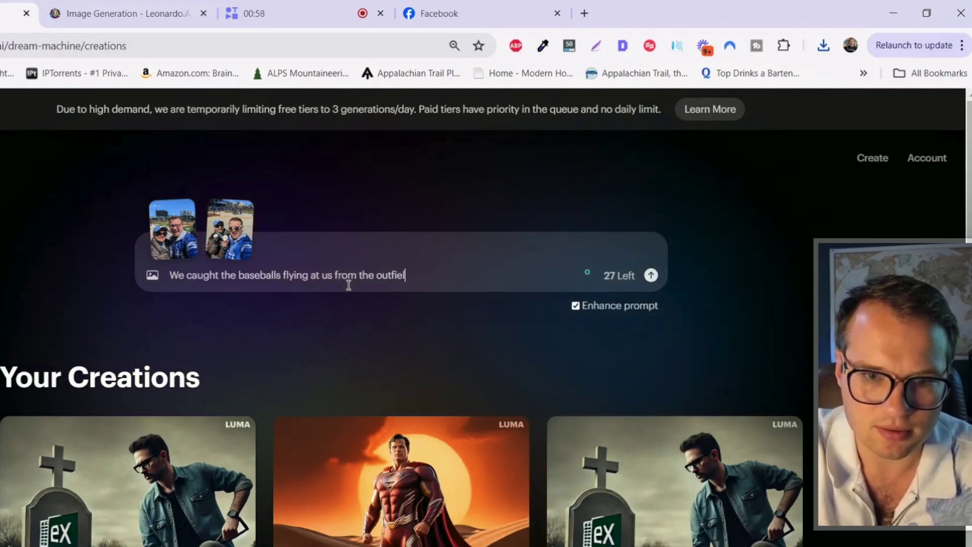
type("d")
Submit the prompt, then open the new baseball video and zoom out so it fits.
left_click(651, 276)
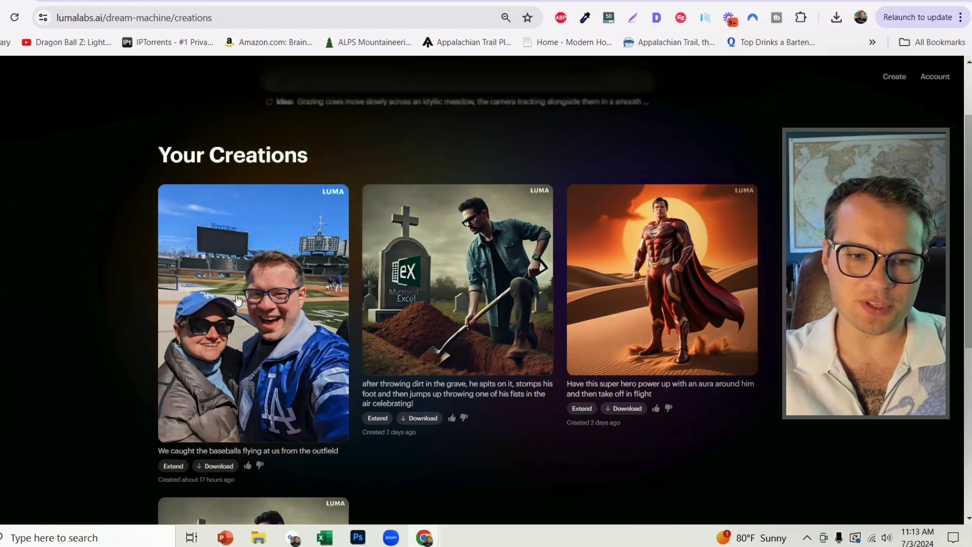
left_click(242, 300)
scroll(242, 299, "down", 2)
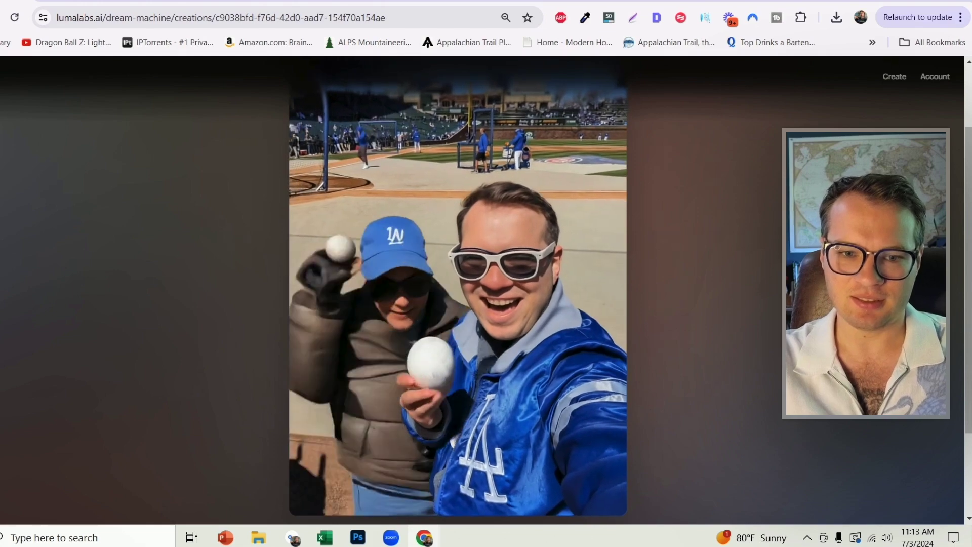
key("ctrl+minus")
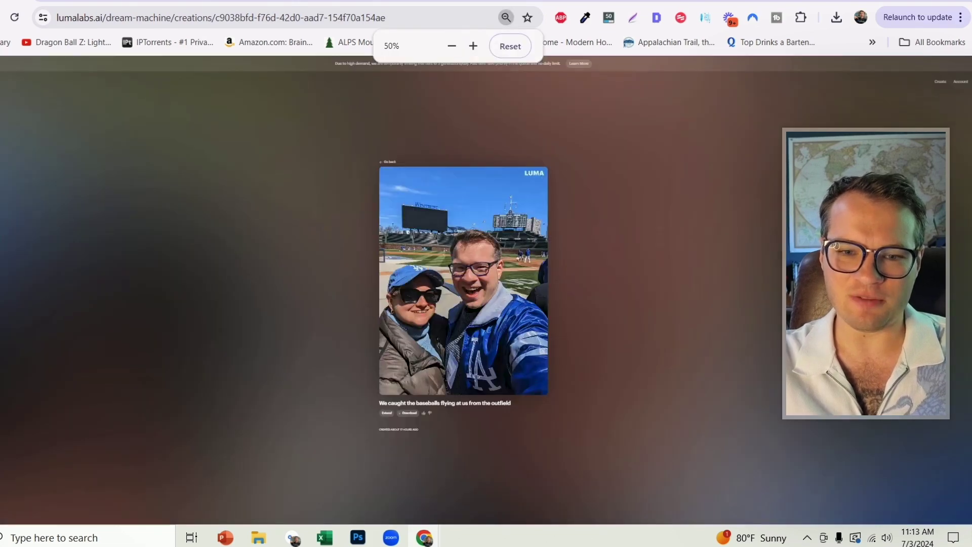